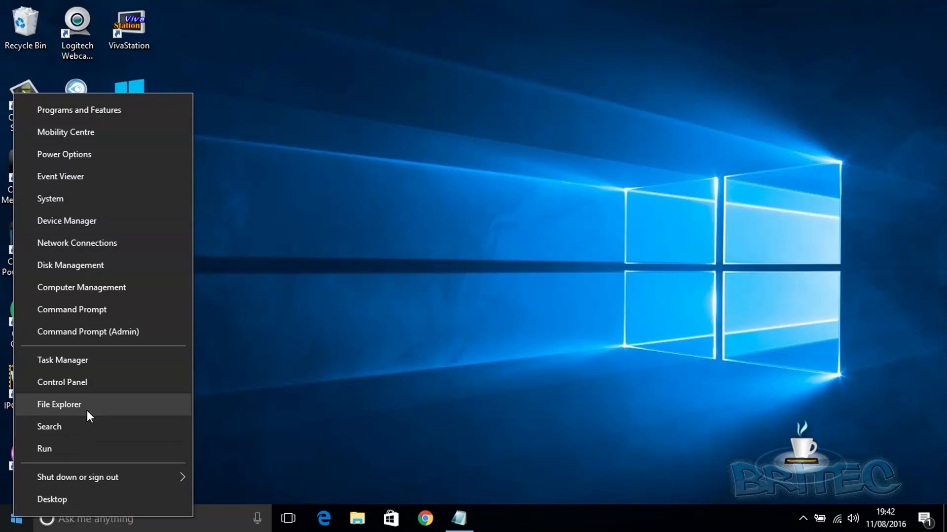
- Browse to the C: drive in File Explorer and locate the Windows.old folder
{"action": "left_click", "coordinate": [87, 410]}
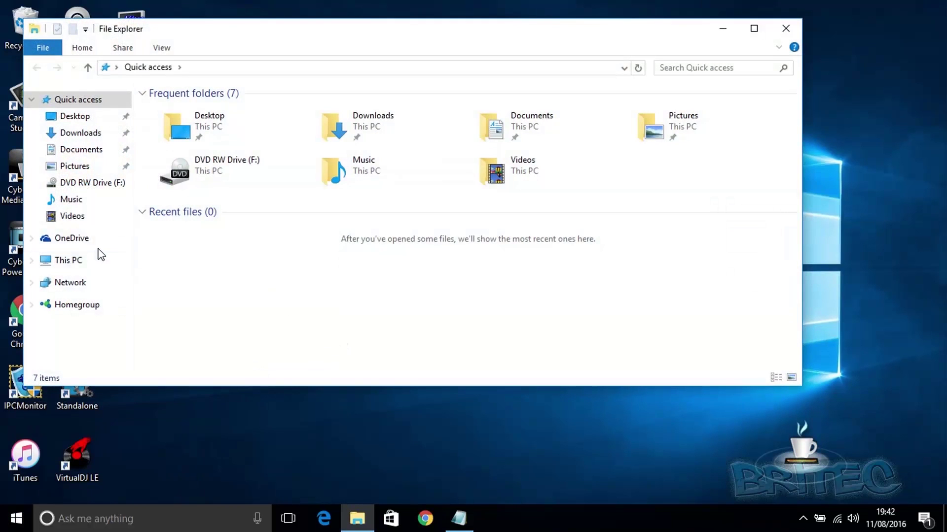
{"action": "left_click", "coordinate": [68, 260]}
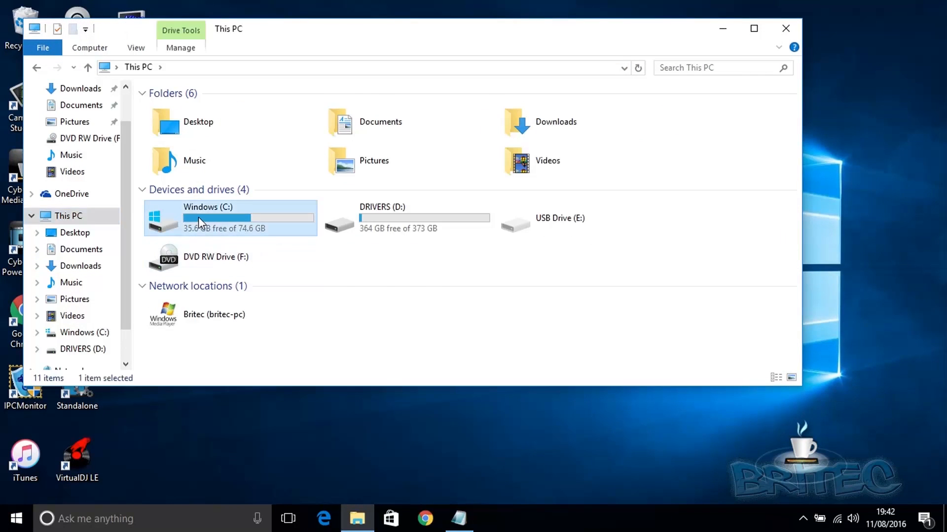
{"action": "double_click", "coordinate": [198, 217]}
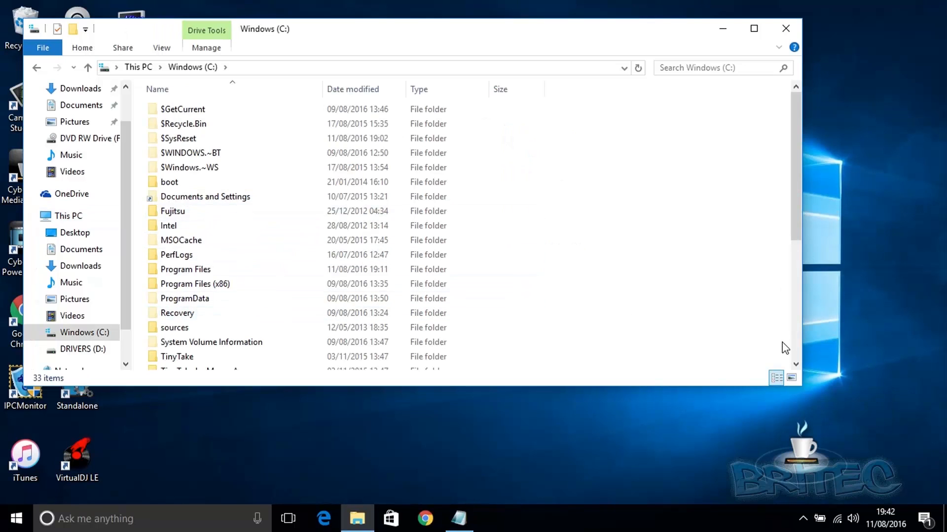
{"action": "left_click", "coordinate": [795, 365]}
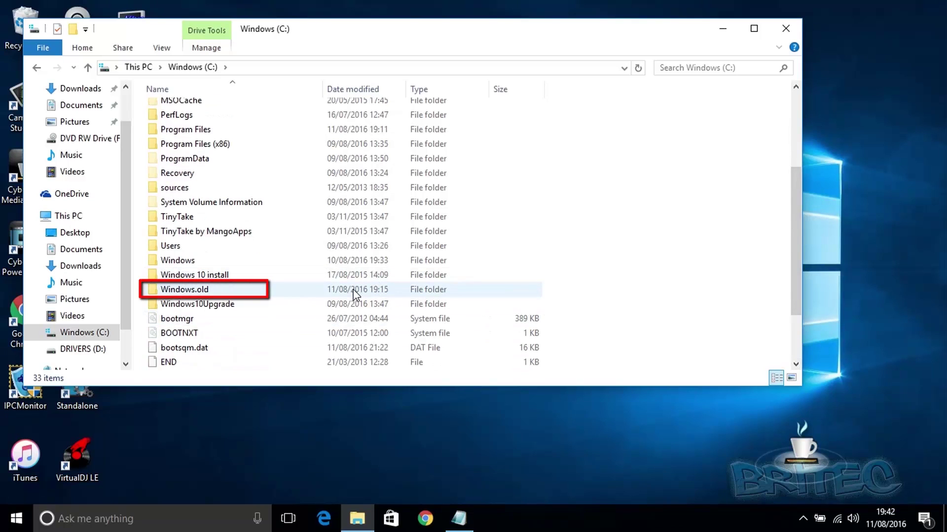
{"action": "left_click", "coordinate": [354, 293]}
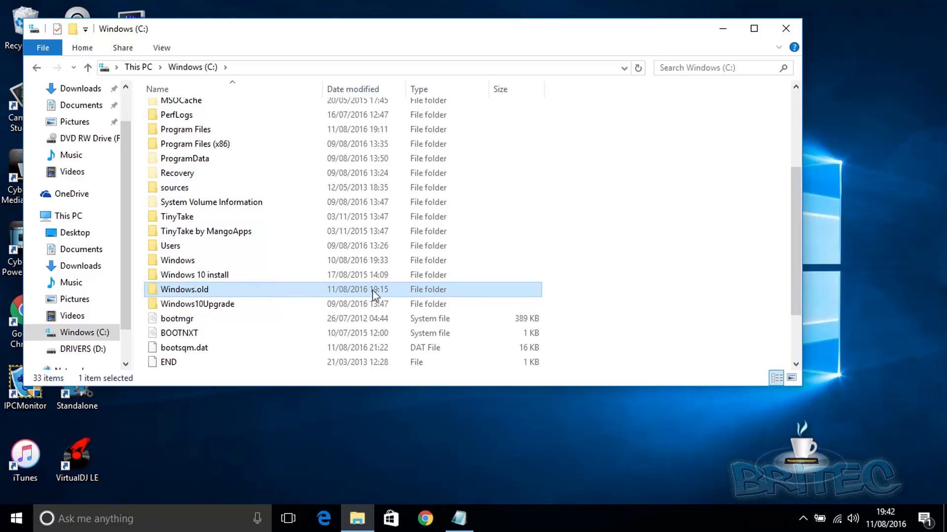
{"action": "left_click", "coordinate": [786, 30]}
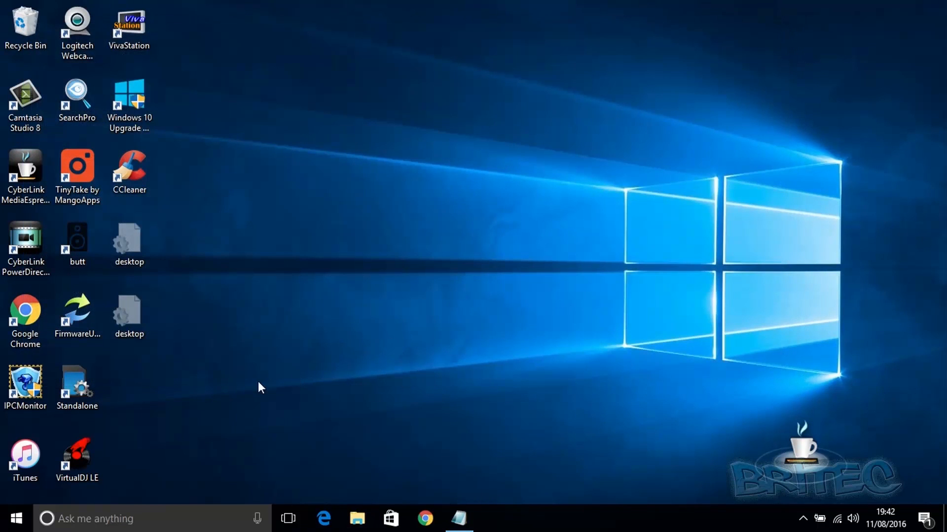
- Launch Command Prompt (Admin) from the Start menu and approve the UAC prompt
{"action": "right_click", "coordinate": [18, 518]}
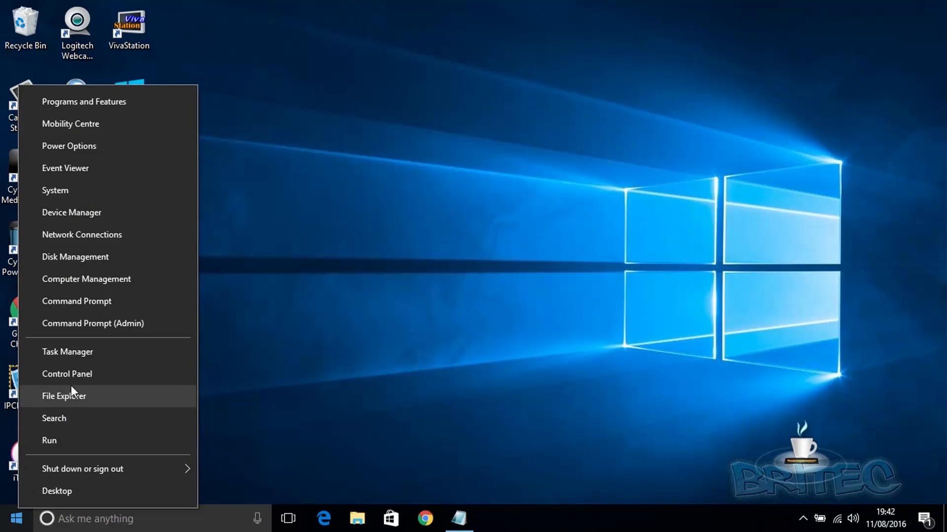
{"action": "left_click", "coordinate": [83, 328]}
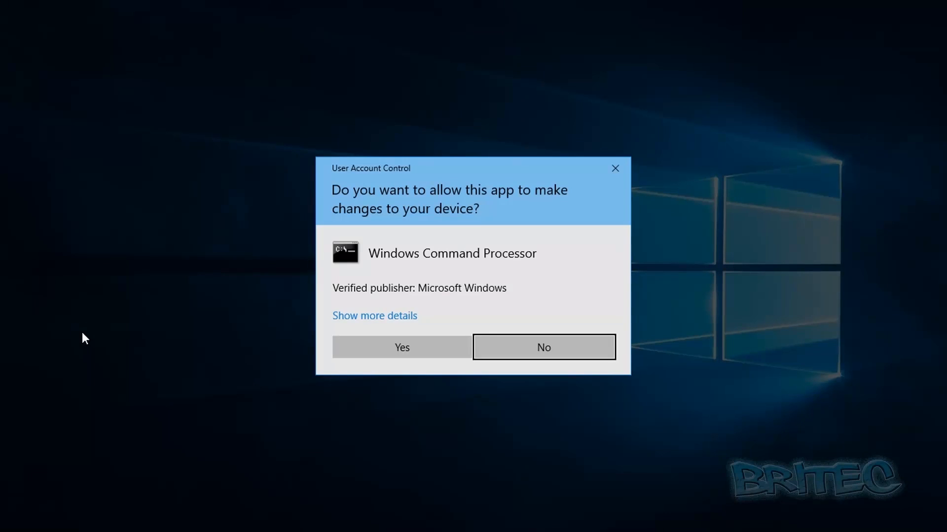
{"action": "left_click", "coordinate": [378, 347]}
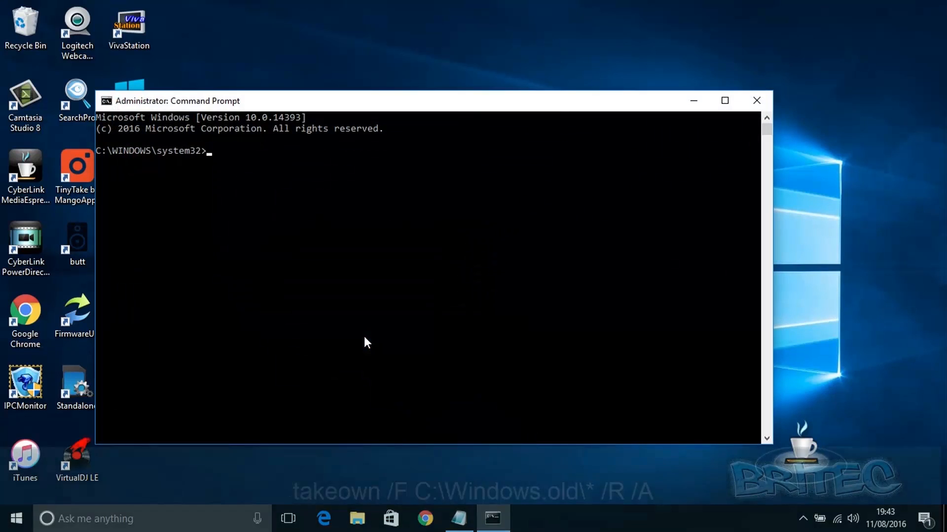
{"action": "type", "text": "takeown"}
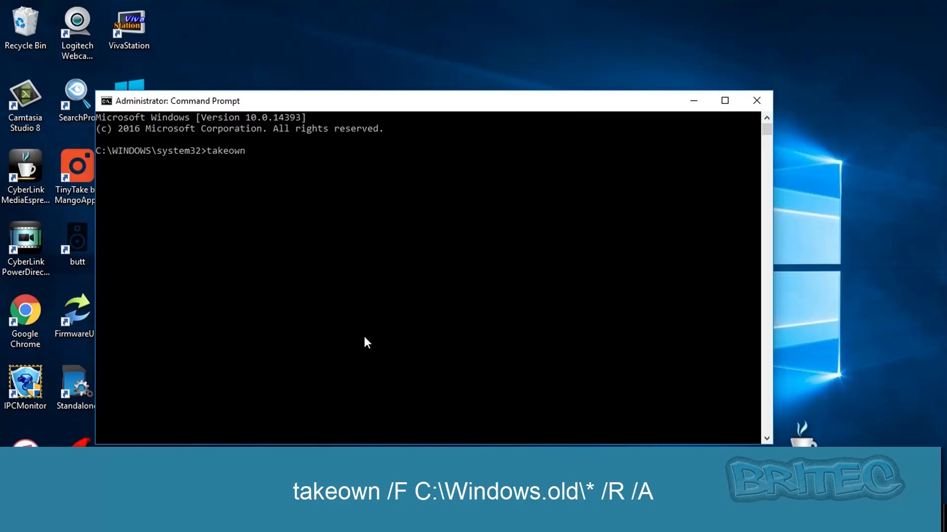
{"action": "type", "text": " /F c:\\Windows"}
{"action": "type", "text": ".old\\* /R"}
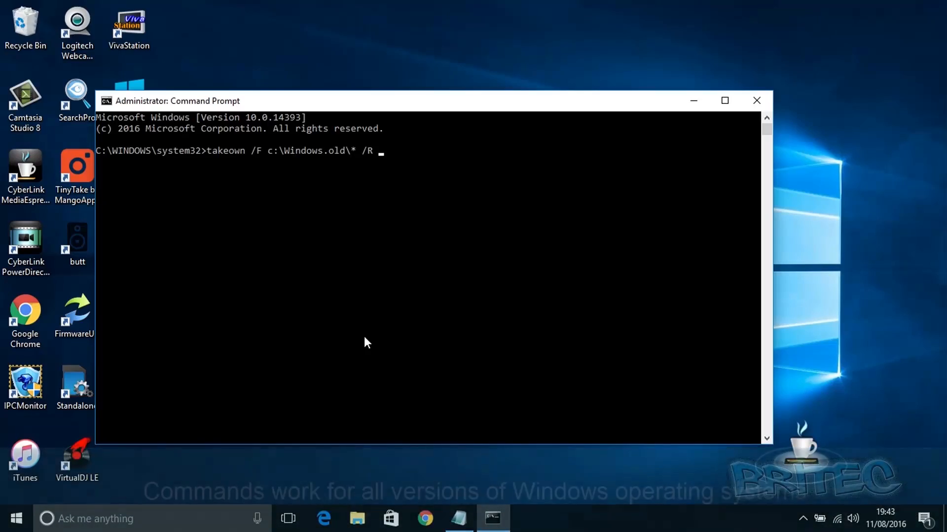
{"action": "type", "text": " /A"}
- Run takeown /F C:\Windows.old\* /R /A to hand ownership to administrators
{"action": "key", "text": "Return"}
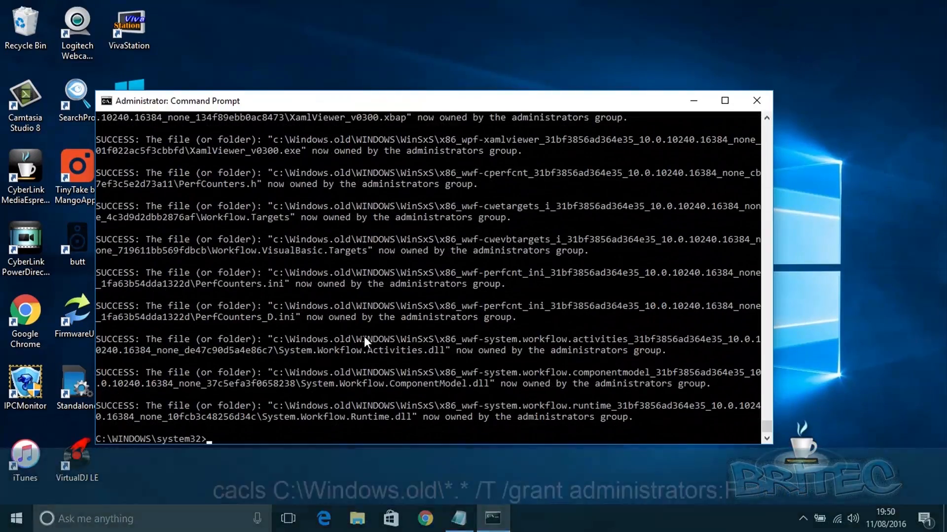
{"action": "type", "text": "cacls c:\\Windows.old\\*.* /T /Grant"}
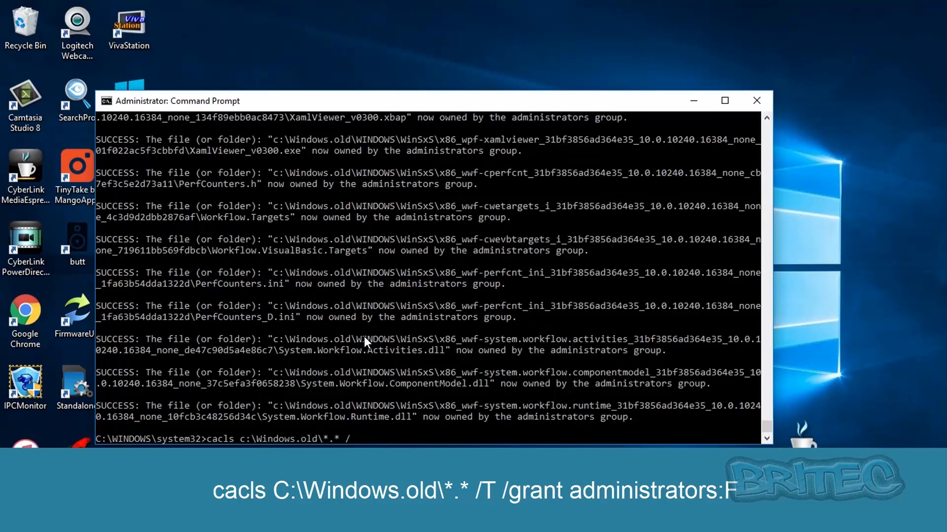
{"action": "type", "text": " Administrators:F"}
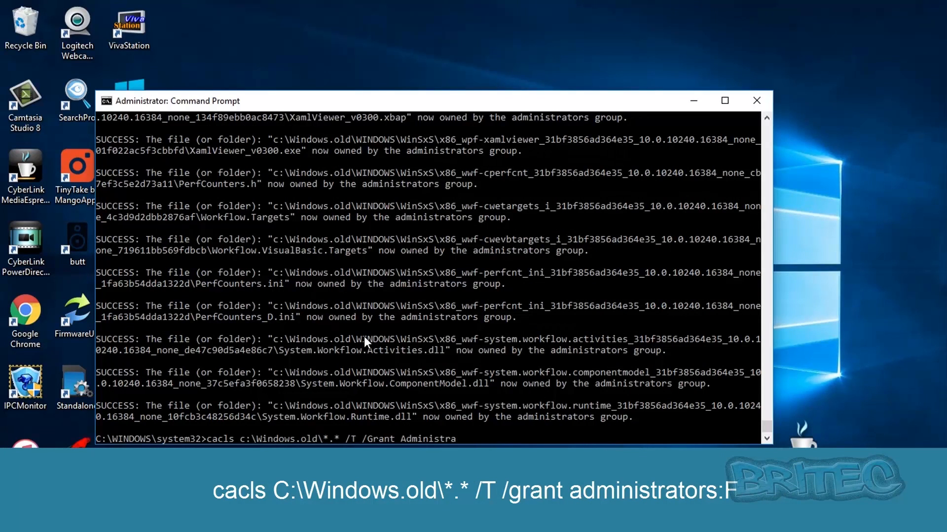
- Run cacls C:\Windows.old\*.* /T /Grant Administrators:F and confirm with y
{"action": "key", "text": "Return"}
{"action": "type", "text": "y"}
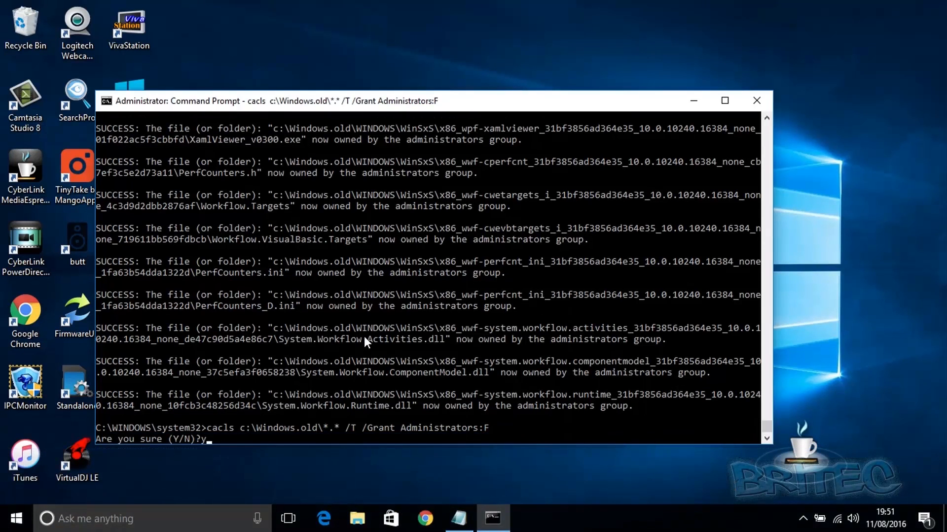
{"action": "key", "text": "Return"}
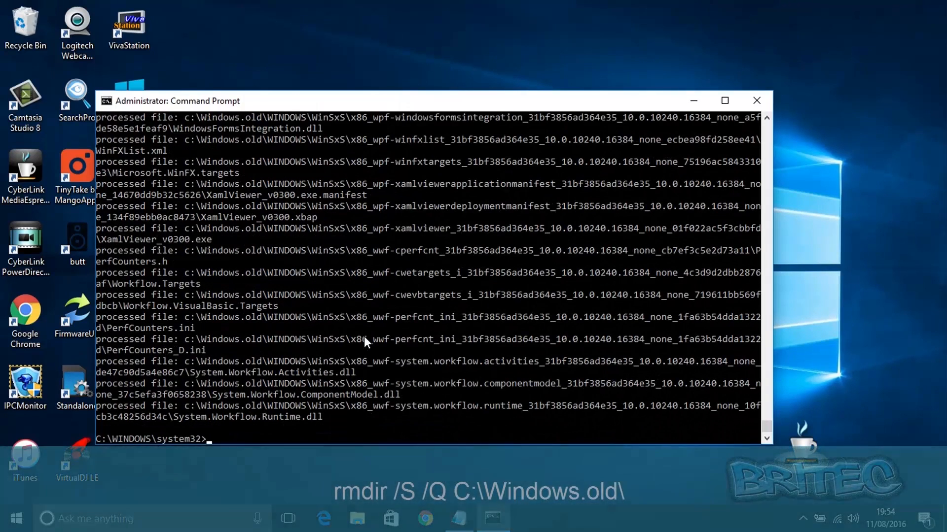
{"action": "type", "text": "rmdir /S"}
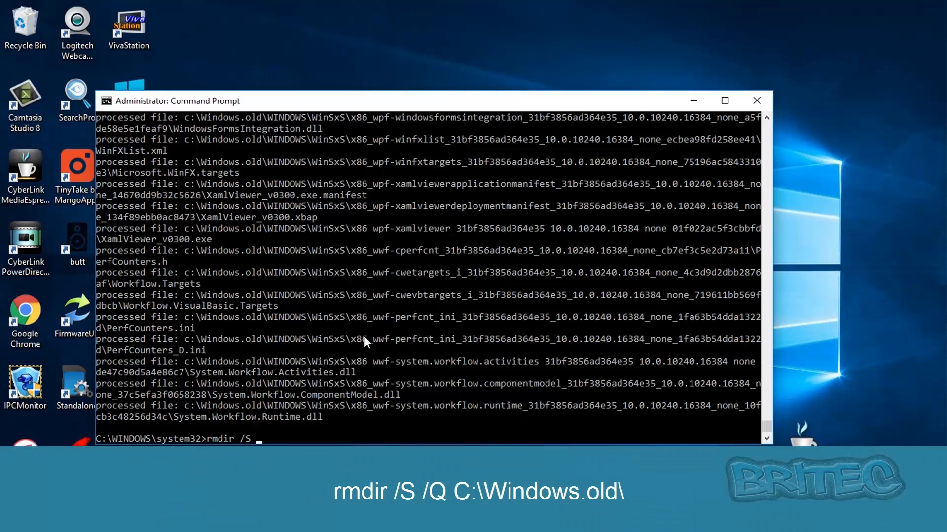
{"action": "type", "text": " /S"}
- Run rmdir /S /Q C:\Windows.old\ to delete the folder, then exit the console
{"action": "key", "text": "BackSpace"}
{"action": "type", "text": "Q"}
{"action": "type", "text": " c:\\Windows.o"}
{"action": "type", "text": "ld\\"}
{"action": "key", "text": "Return"}
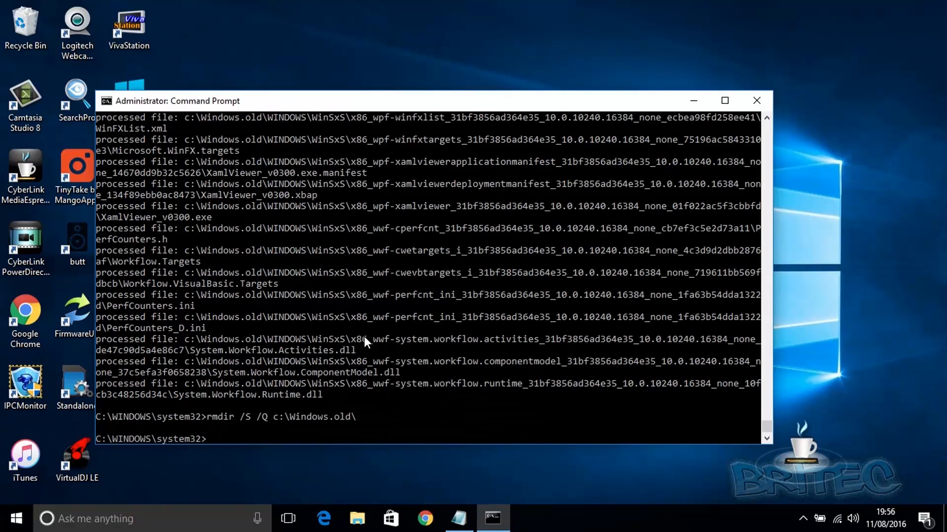
{"action": "type", "text": "exit"}
{"action": "key", "text": "Return"}
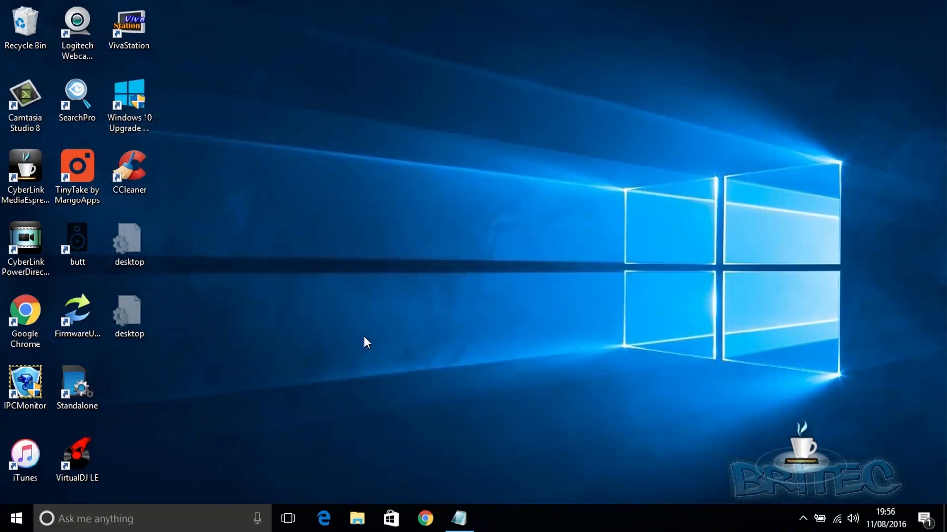
{"action": "right_click", "coordinate": [17, 518]}
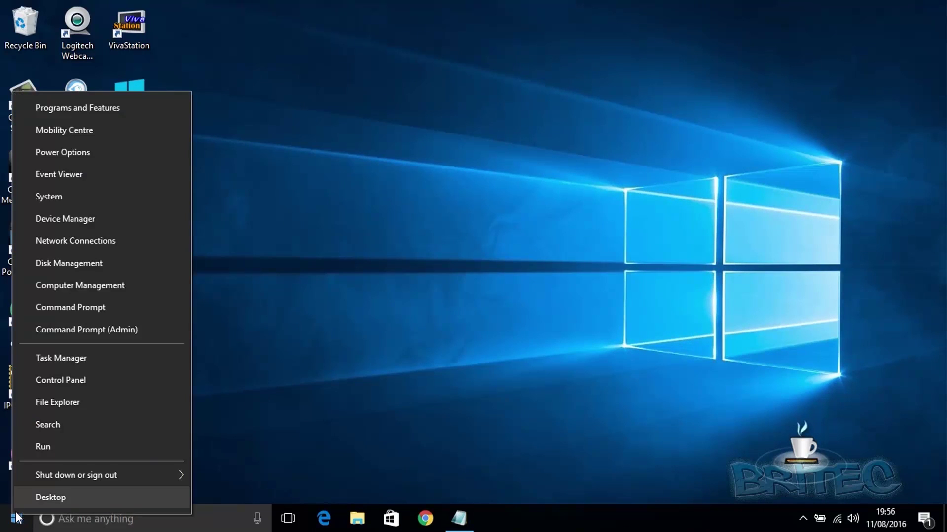
{"action": "left_click", "coordinate": [59, 404]}
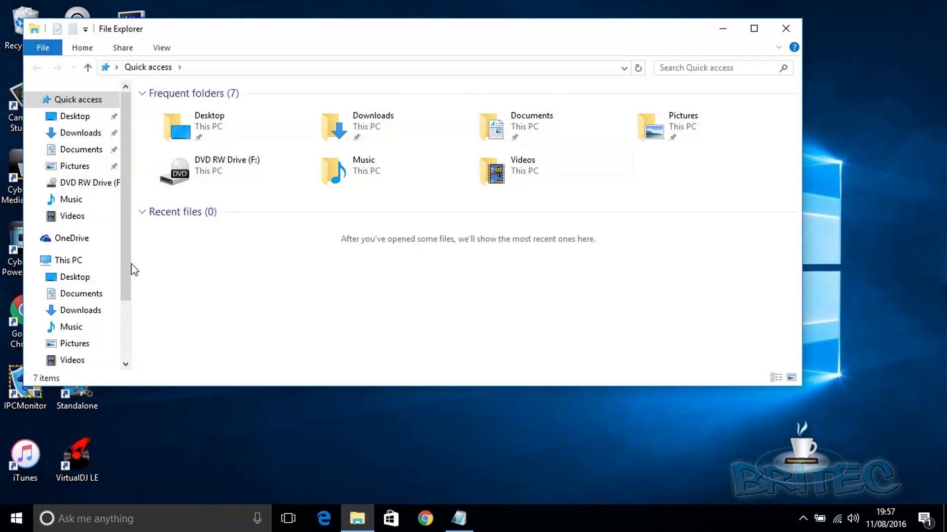
{"action": "left_click", "coordinate": [68, 260]}
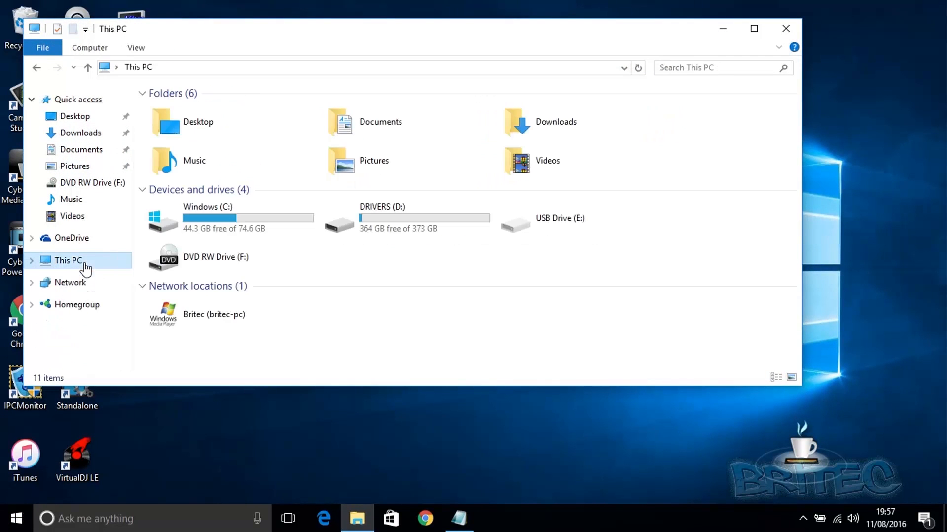
{"action": "double_click", "coordinate": [198, 216]}
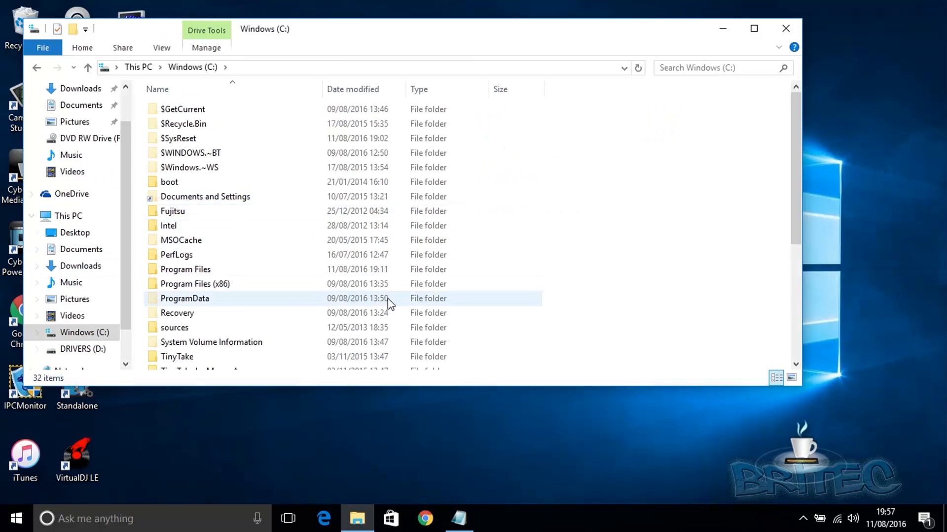
{"action": "left_click", "coordinate": [795, 364]}
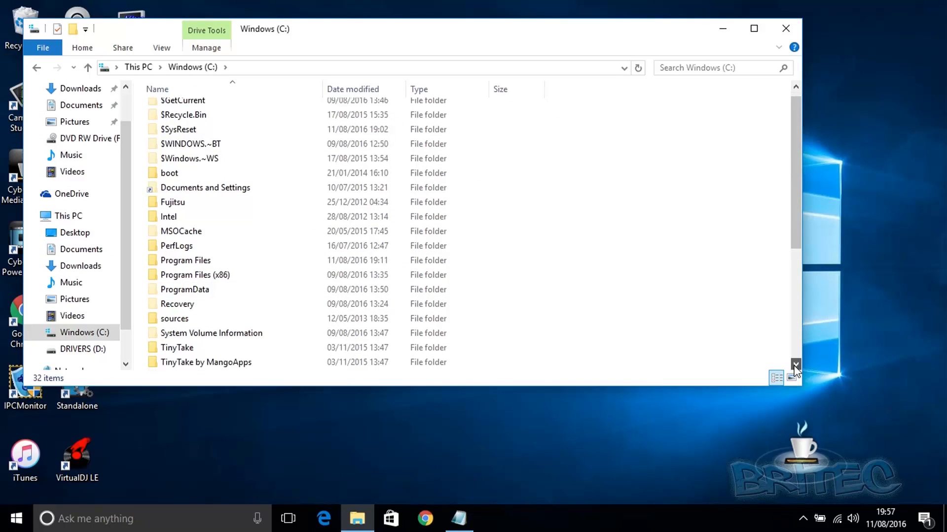
{"action": "left_click", "coordinate": [795, 366]}
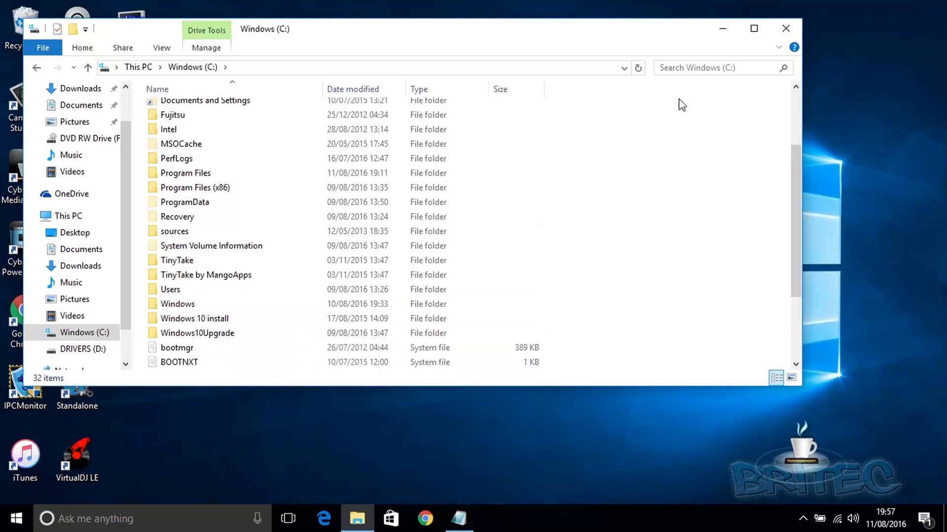
{"action": "left_click", "coordinate": [785, 28]}
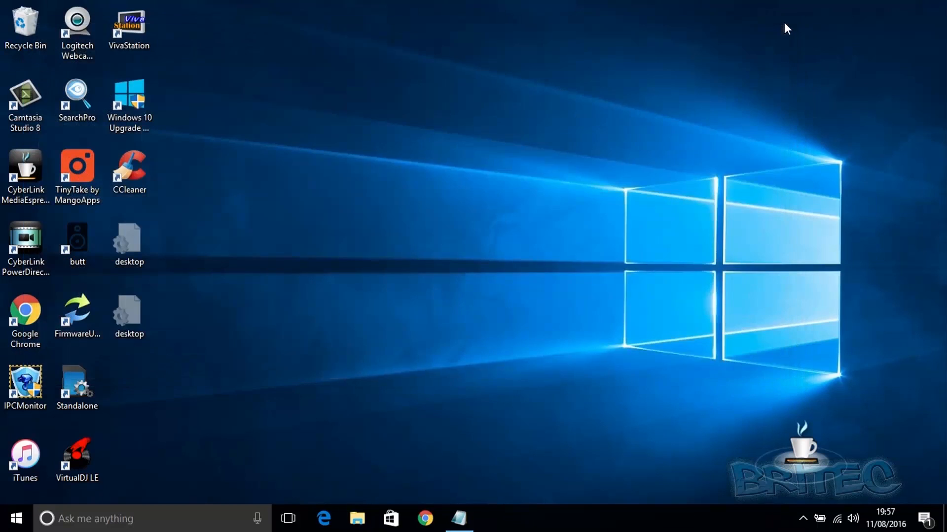